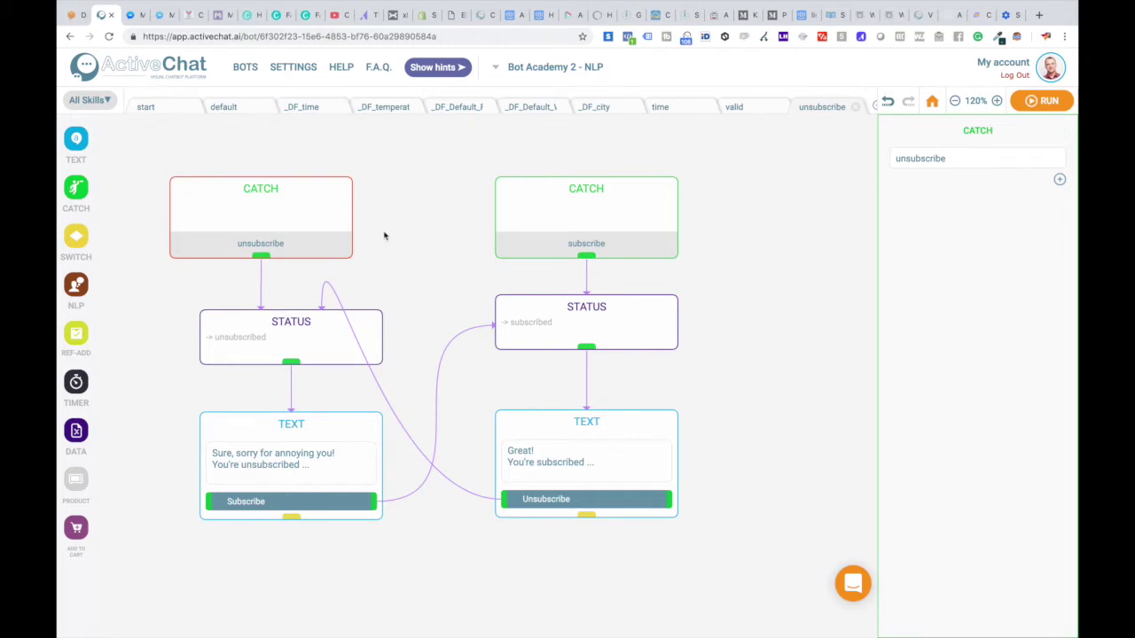
# Step: Add a status block to the flow, then delete it again
pyautogui.moveTo(80, 437)
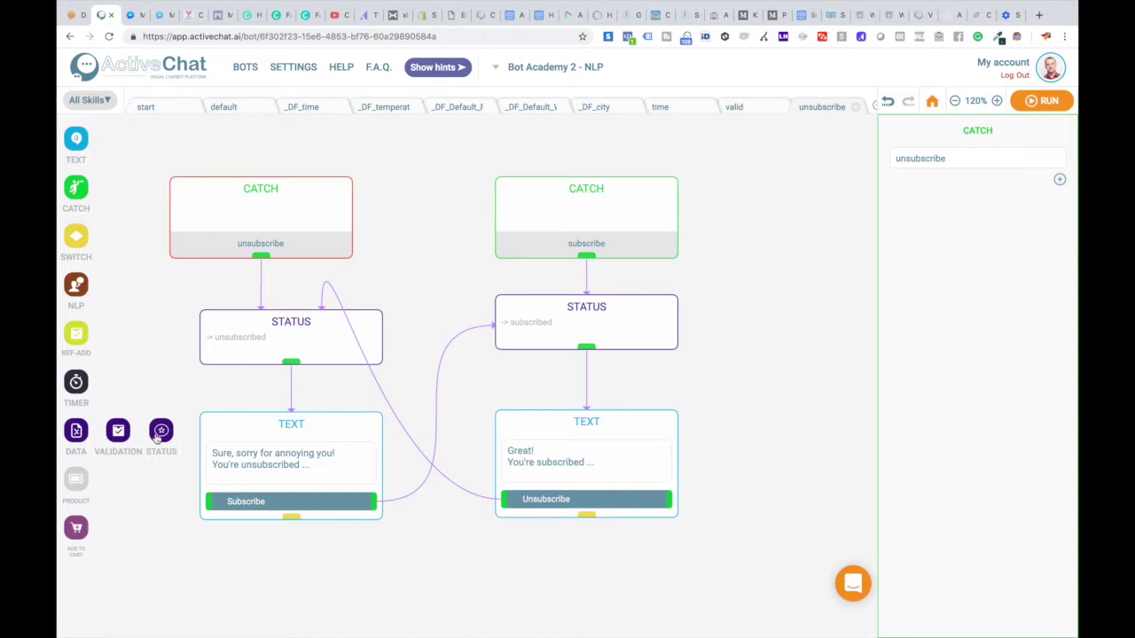
pyautogui.moveTo(161, 431); pyautogui.dragTo(326, 543)
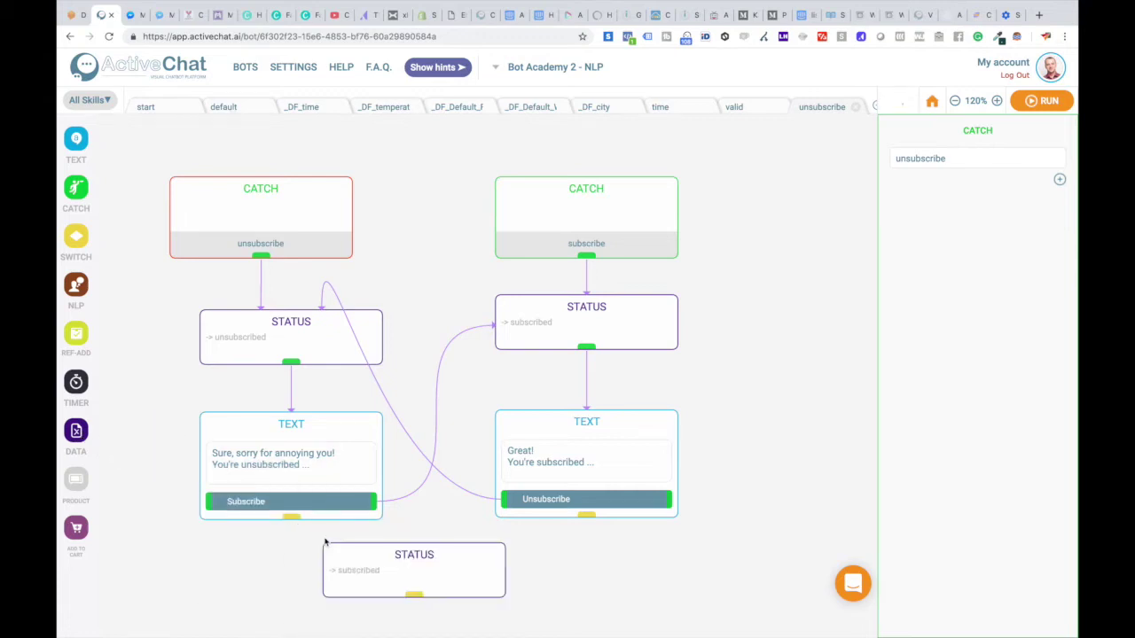
pyautogui.rightClick(368, 553)
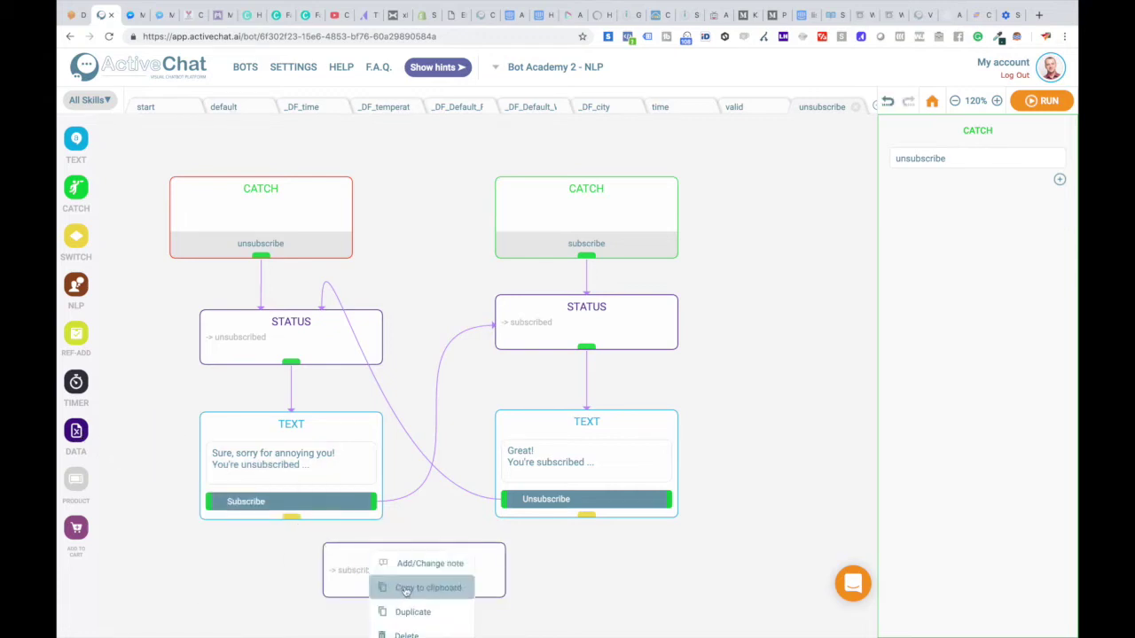
pyautogui.click(407, 634)
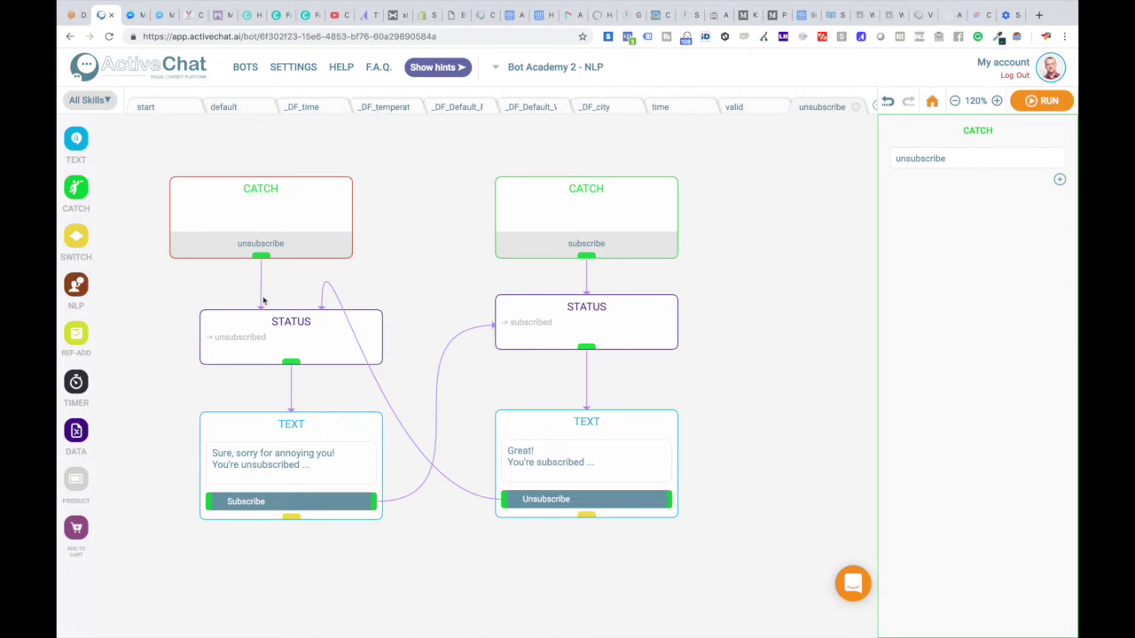
# Step: Review the unsubscribe and subscribe status, reply and catch blocks, keeping status Unsubscribed
pyautogui.click(267, 324)
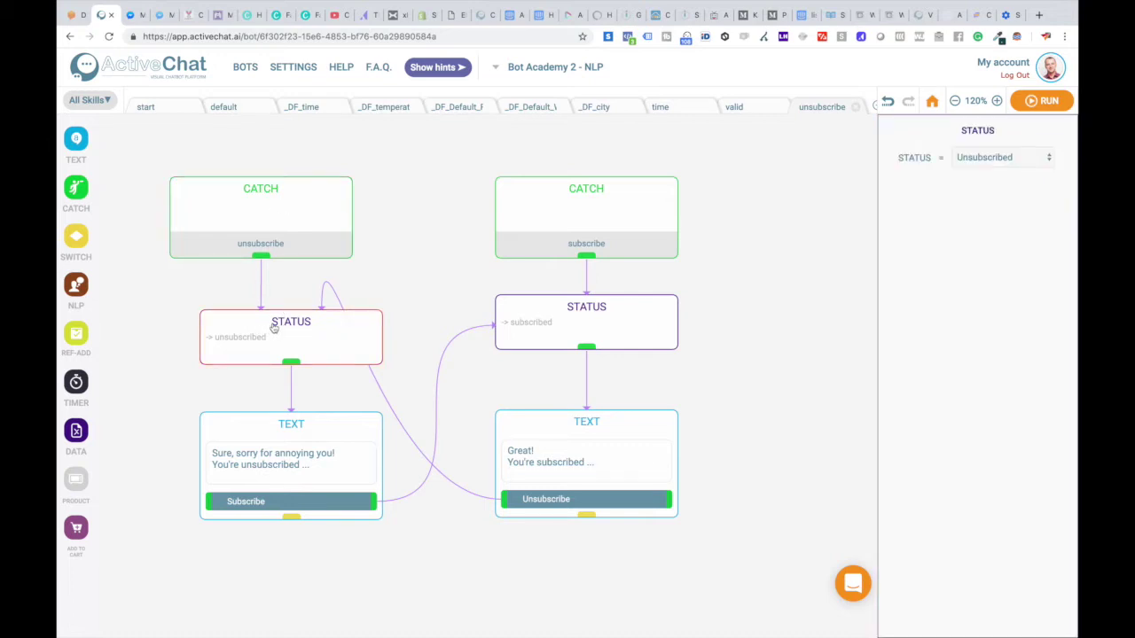
pyautogui.click(976, 160)
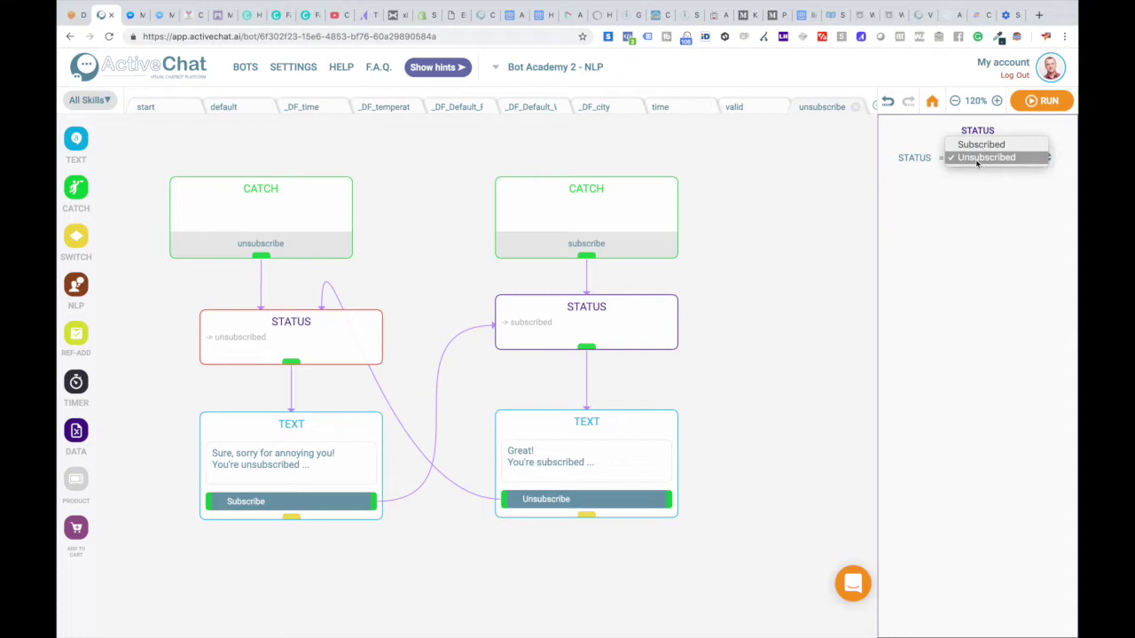
pyautogui.click(976, 157)
pyautogui.click(332, 434)
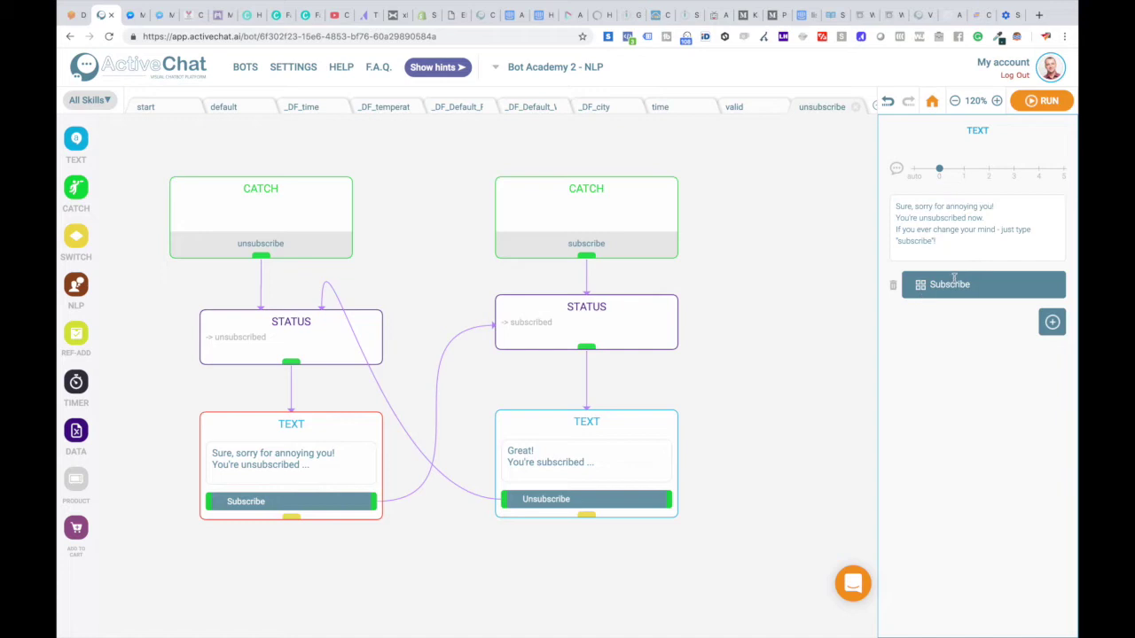
pyautogui.click(549, 316)
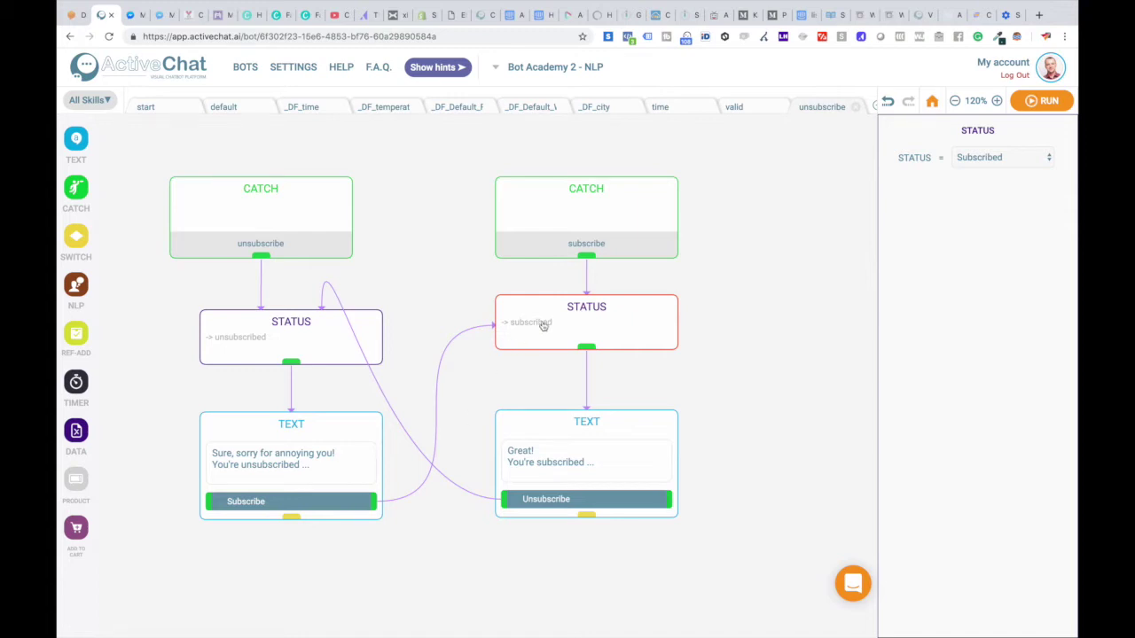
pyautogui.click(567, 428)
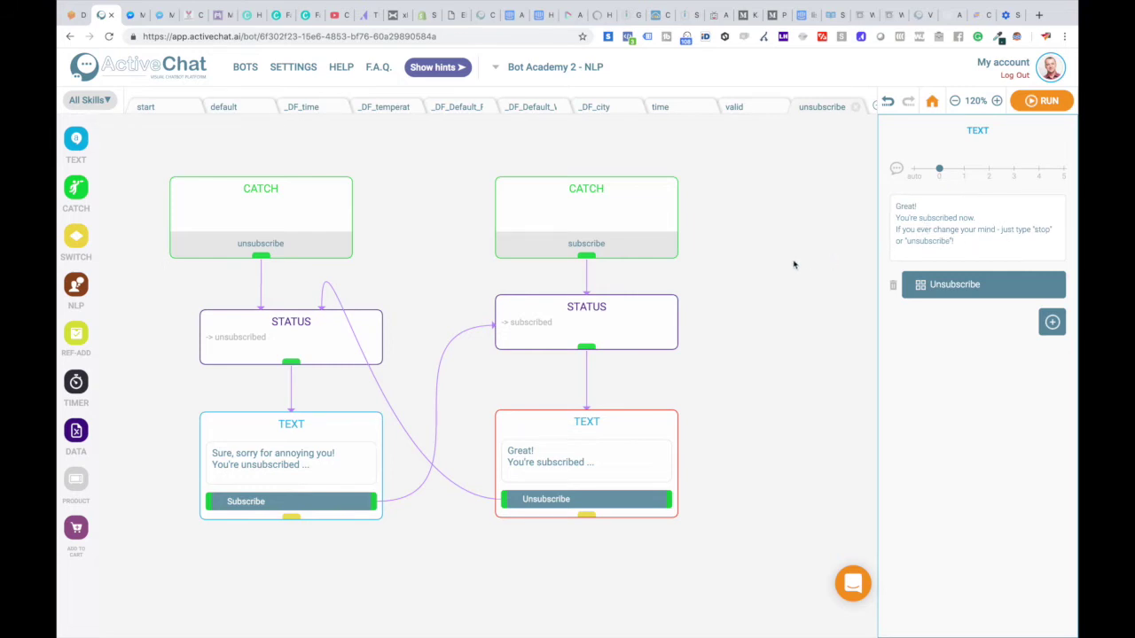
pyautogui.click(585, 196)
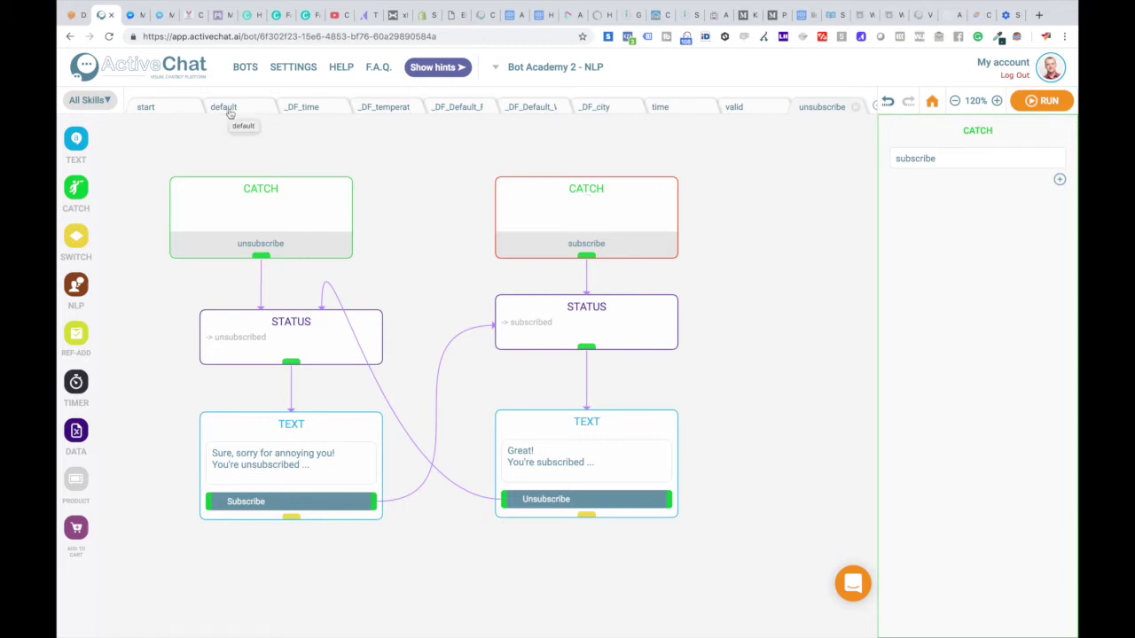
# Step: In the default skill, check catch and switch, then nudge unsubscribe SEND up, subscribe SEND down
pyautogui.click(226, 107)
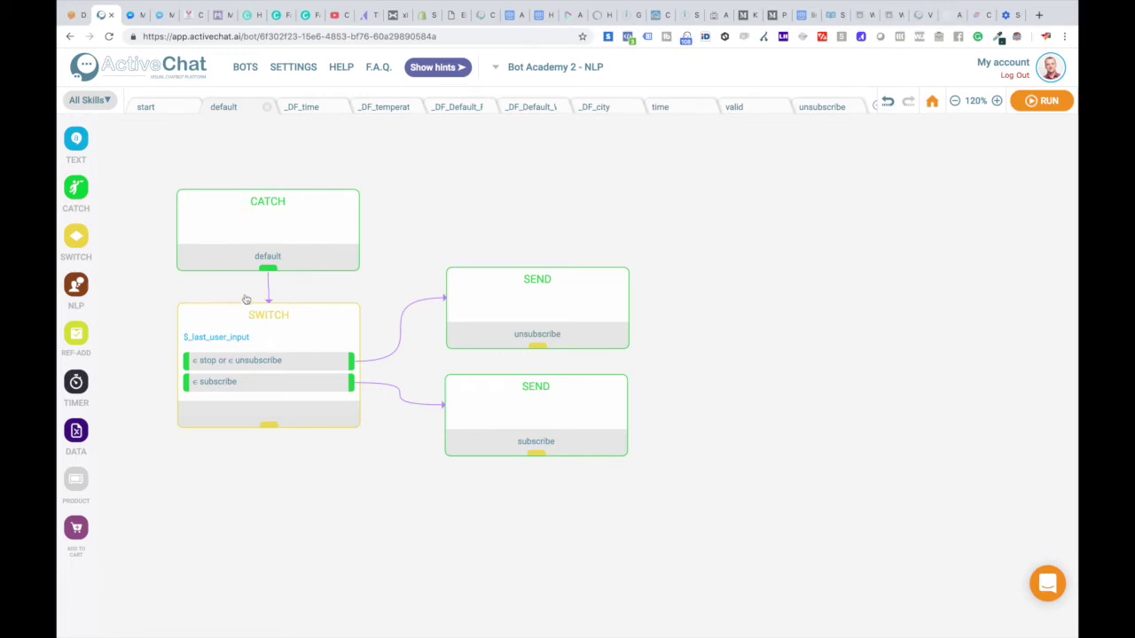
pyautogui.click(251, 199)
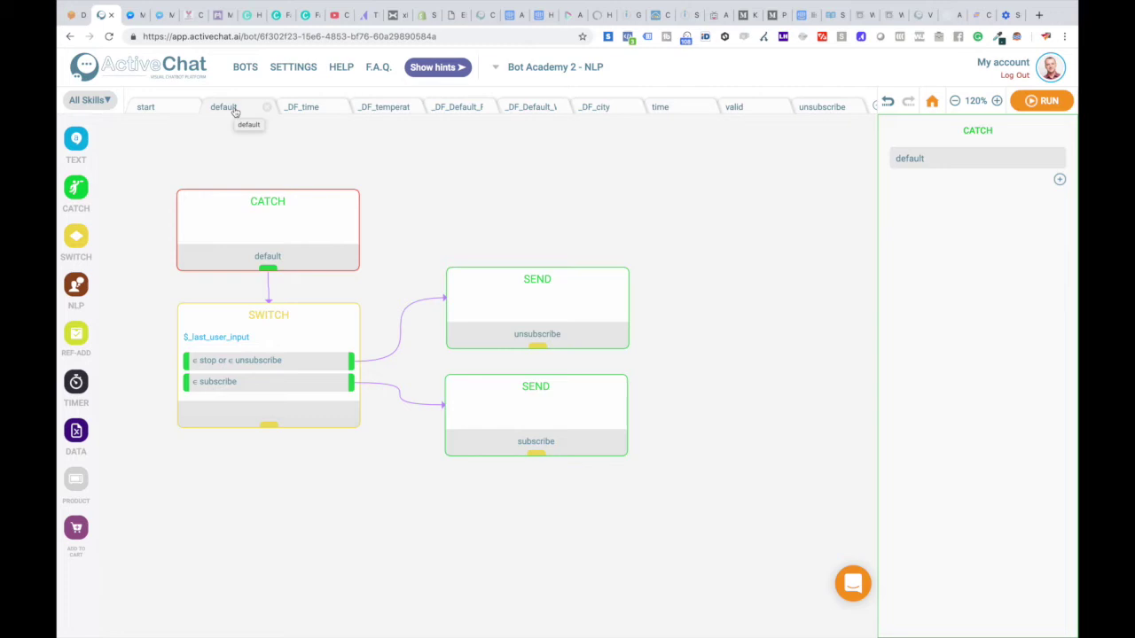
pyautogui.click(268, 319)
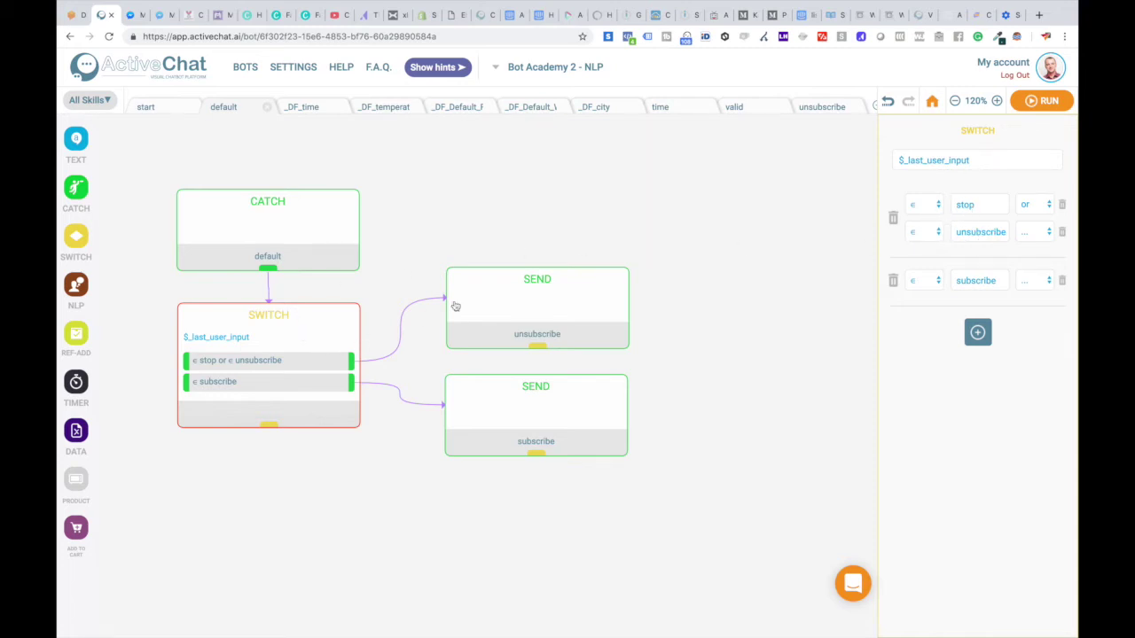
pyautogui.moveTo(552, 289)
pyautogui.mouseDown()
pyautogui.moveTo(559, 258)
pyautogui.moveTo(556, 268)
pyautogui.mouseUp()
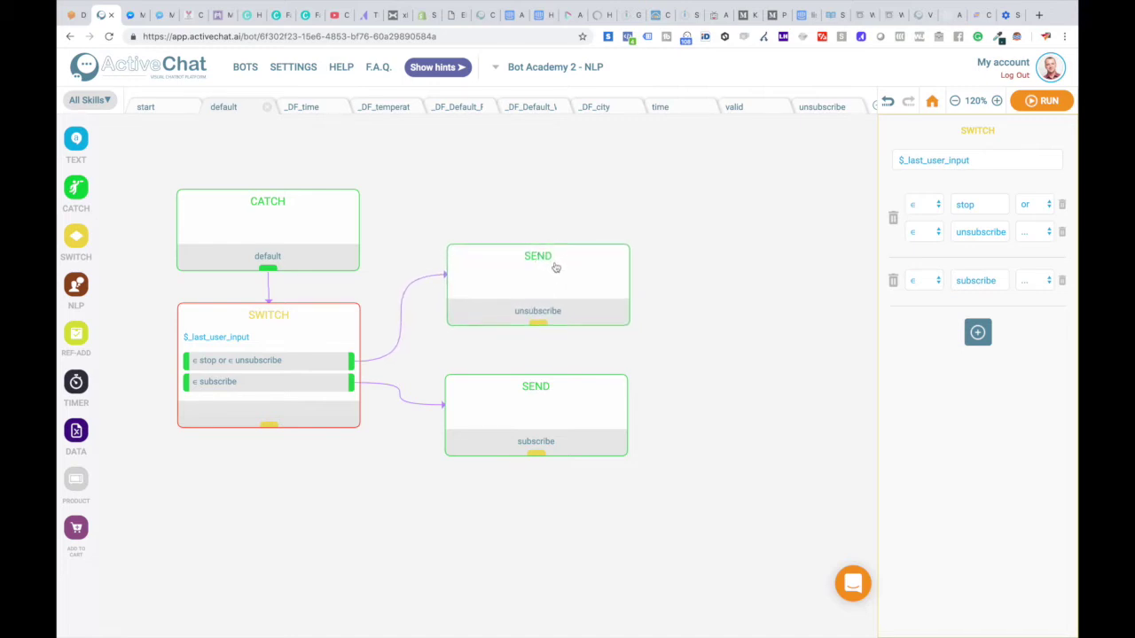
pyautogui.click(274, 321)
pyautogui.moveTo(530, 393); pyautogui.dragTo(529, 400)
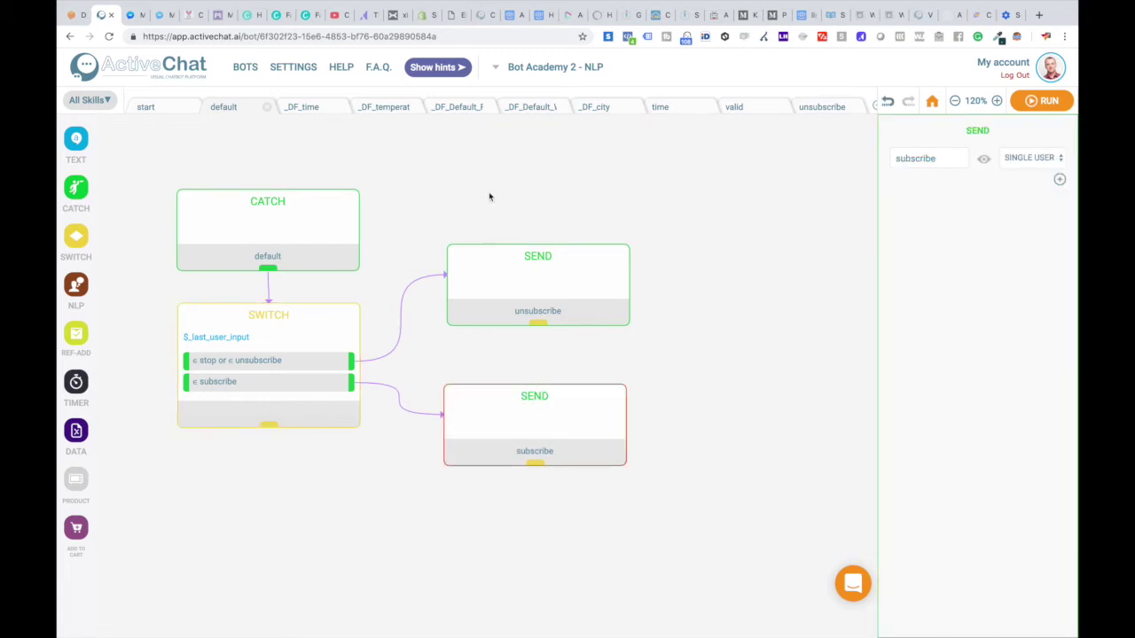
# Step: Open Settings > Users to list the five bot users and their Subscribed status
pyautogui.moveTo(300, 75)
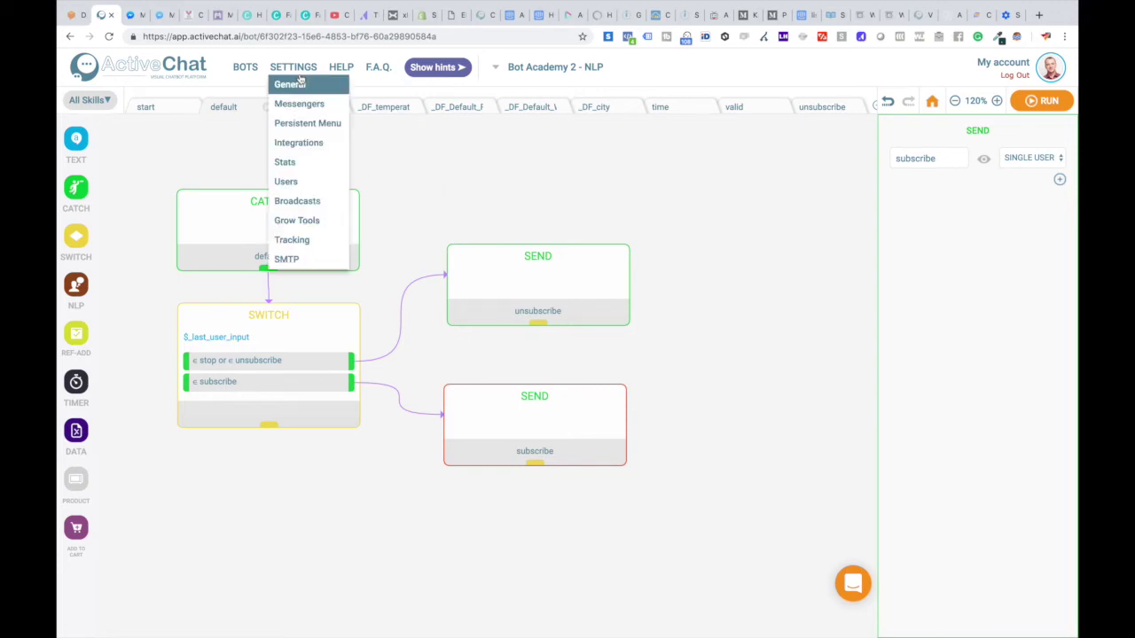
pyautogui.click(300, 181)
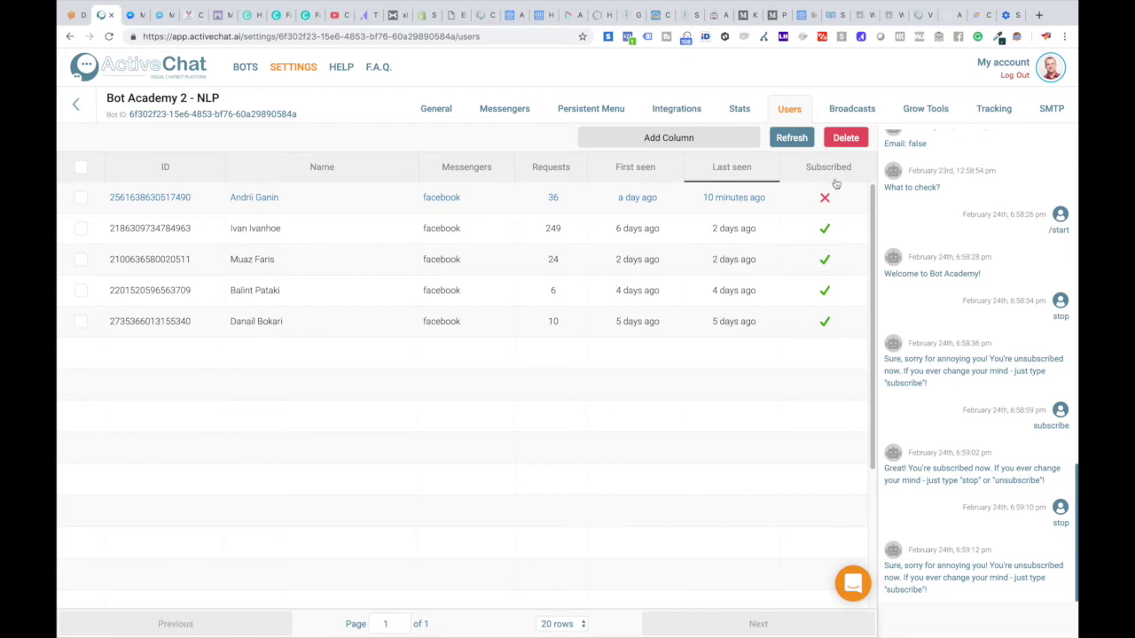
# Step: Send 'stop' and then 'subscribe' to the bot in the Messenger chat
pyautogui.press('super+Tab')
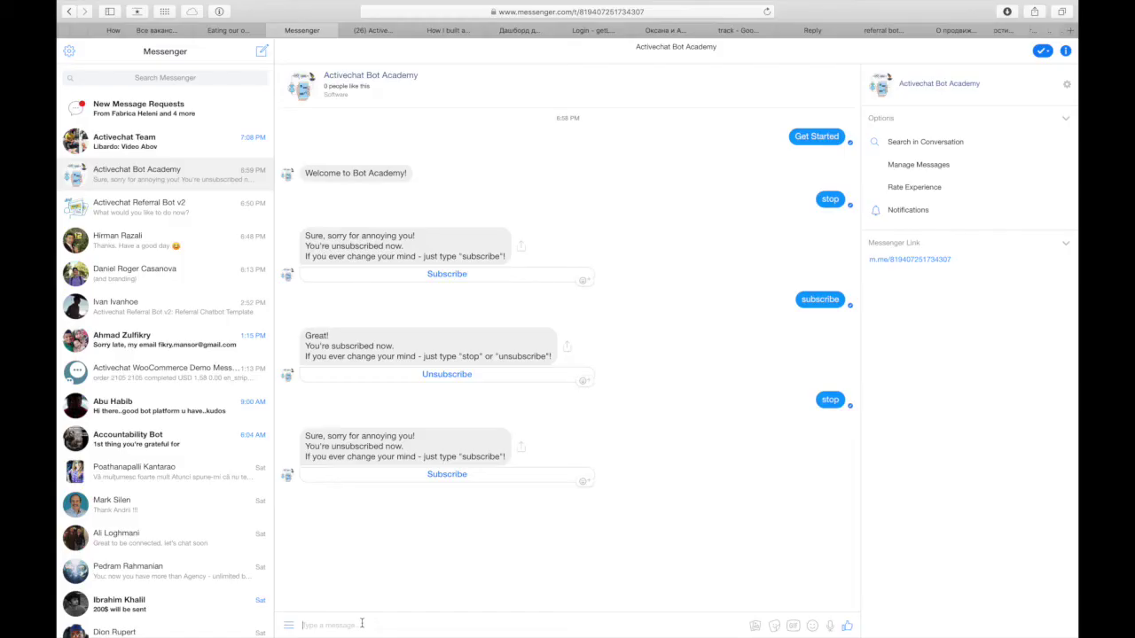
pyautogui.write('stop')
pyautogui.press('Return')
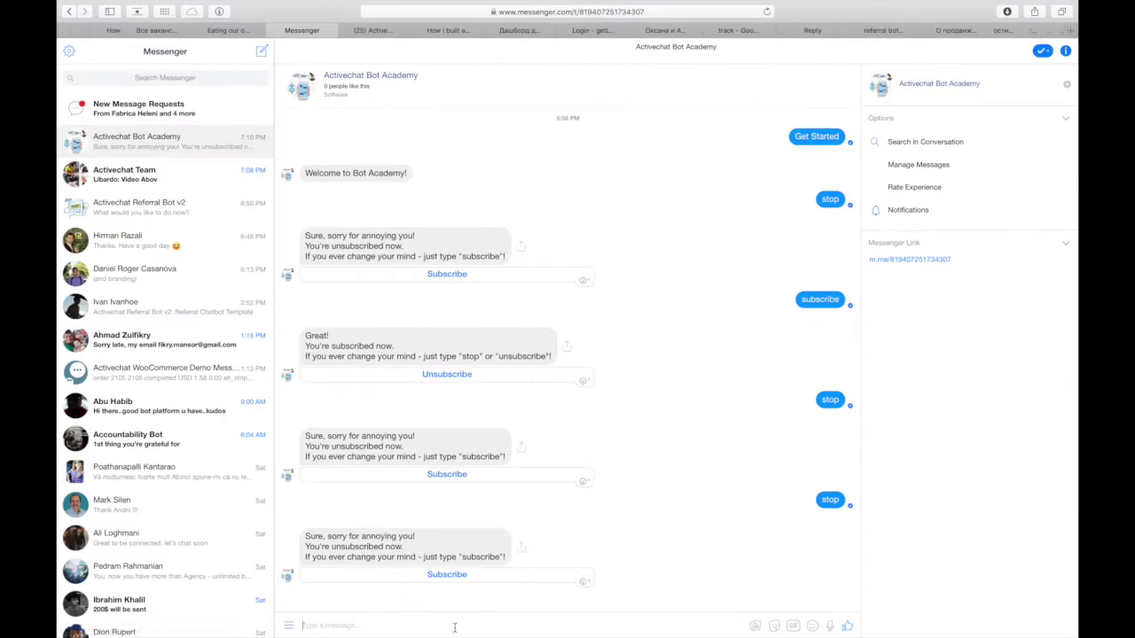
pyautogui.write('subscribe')
pyautogui.press('Return')
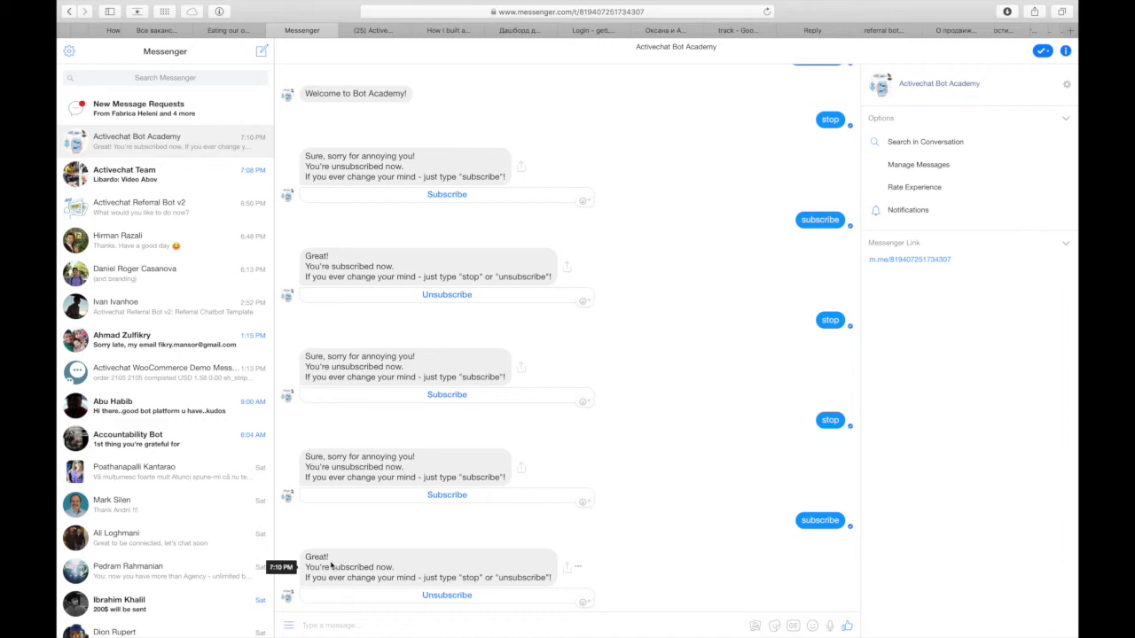
# Step: Refresh the user list to check subscription status, then start typing 'unsubscrib' in the chat
pyautogui.hotkey('ctrl', 'Left')
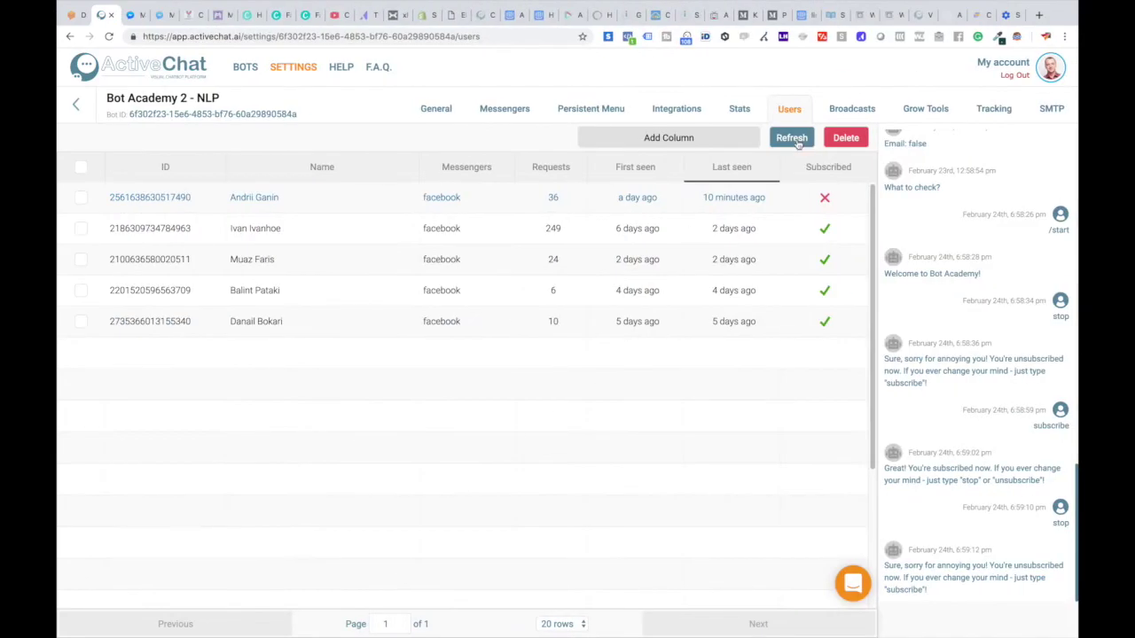
pyautogui.click(792, 138)
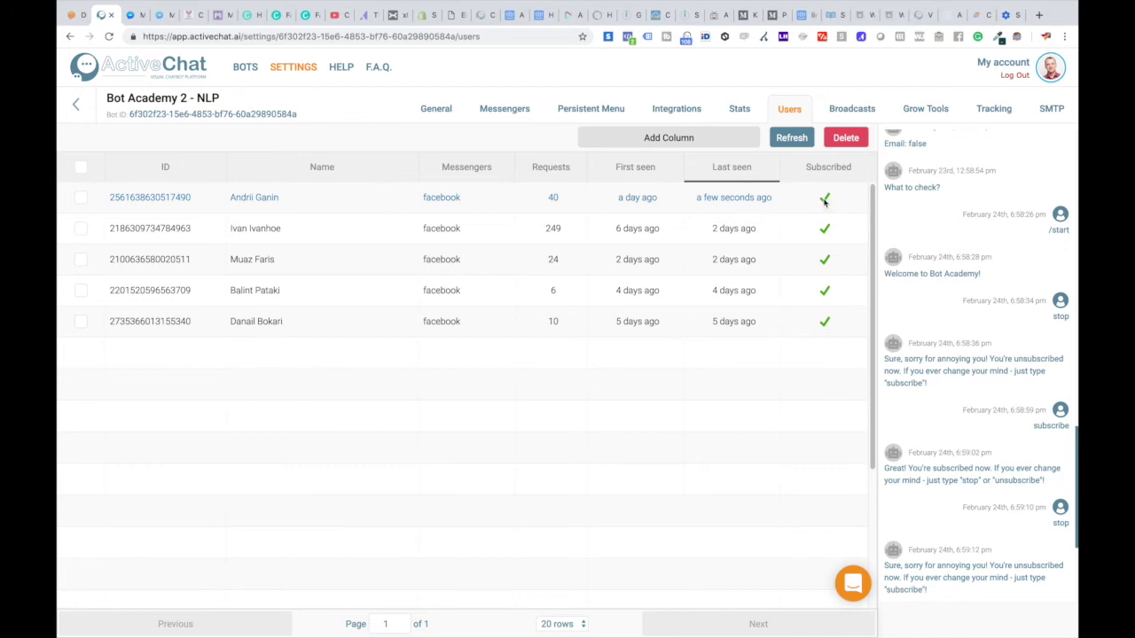
pyautogui.hotkey('ctrl', 'Right')
pyautogui.write('un')
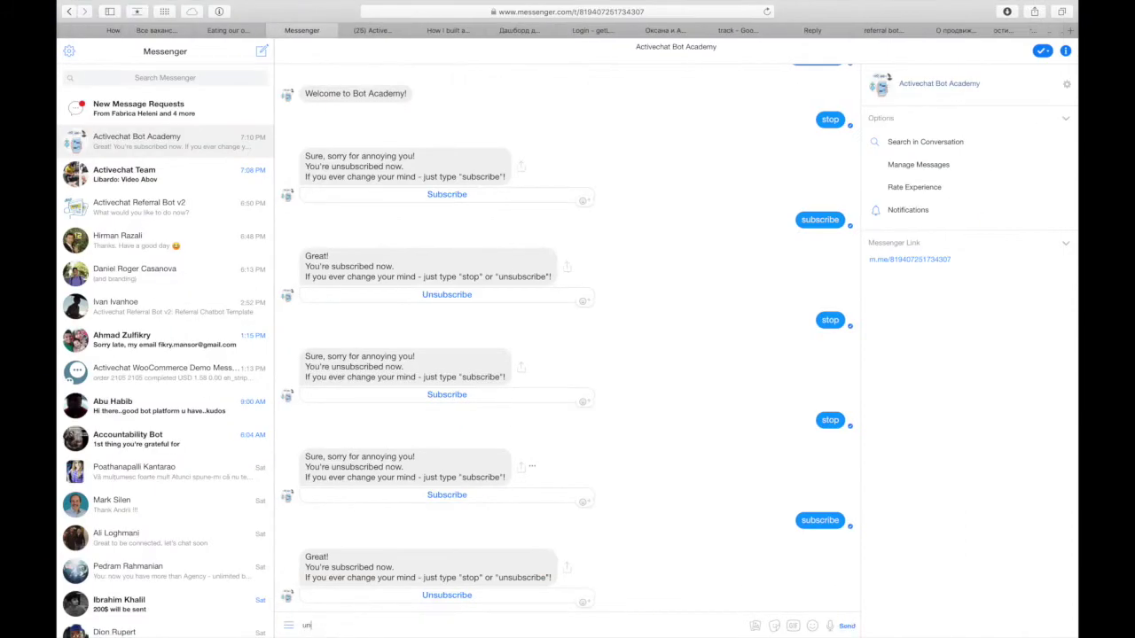
pyautogui.write('subscrib')
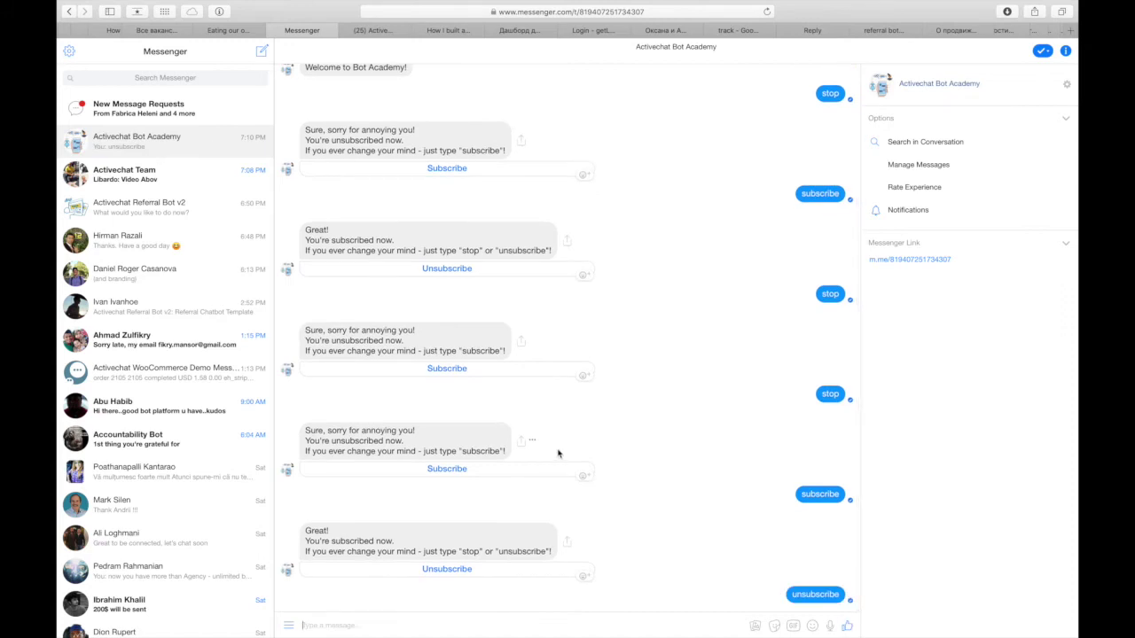
# Step: Refresh the Users list to confirm the test user now shows as unsubscribed
pyautogui.press('super+Tab')
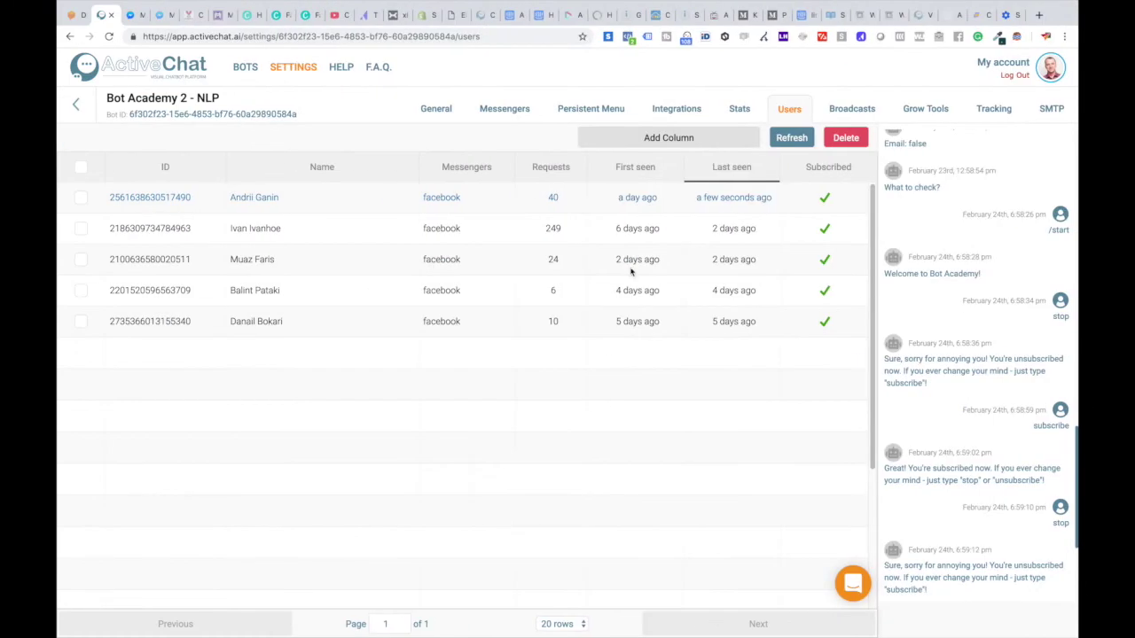
pyautogui.click(787, 142)
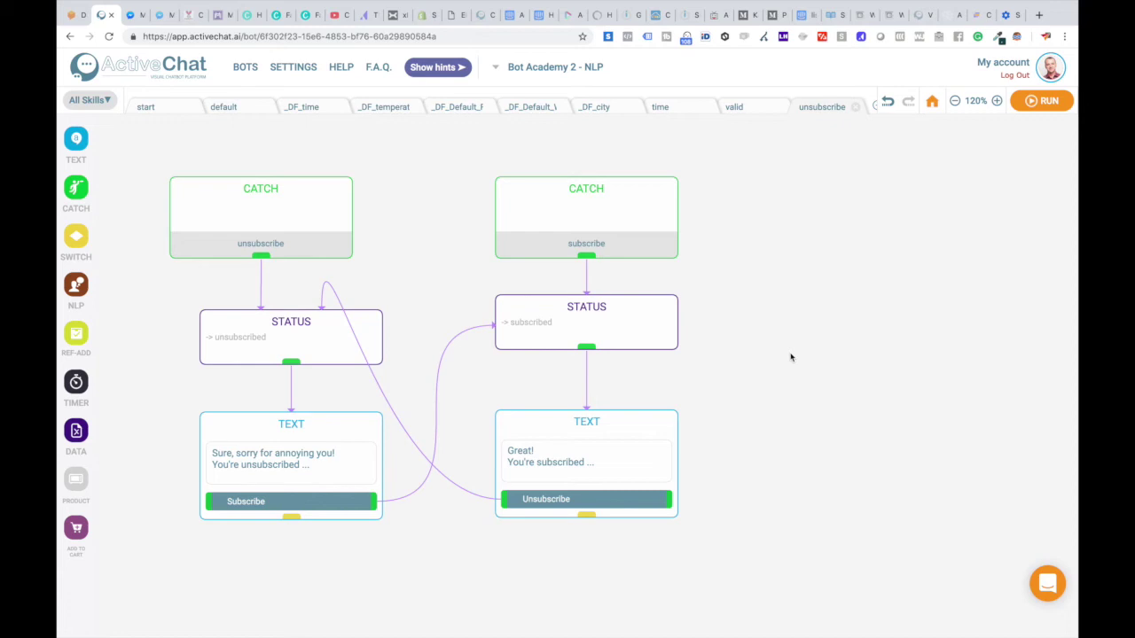
# Step: Scroll the skill tab bar and open the drip skill with its single drip catch
pyautogui.click(867, 108)
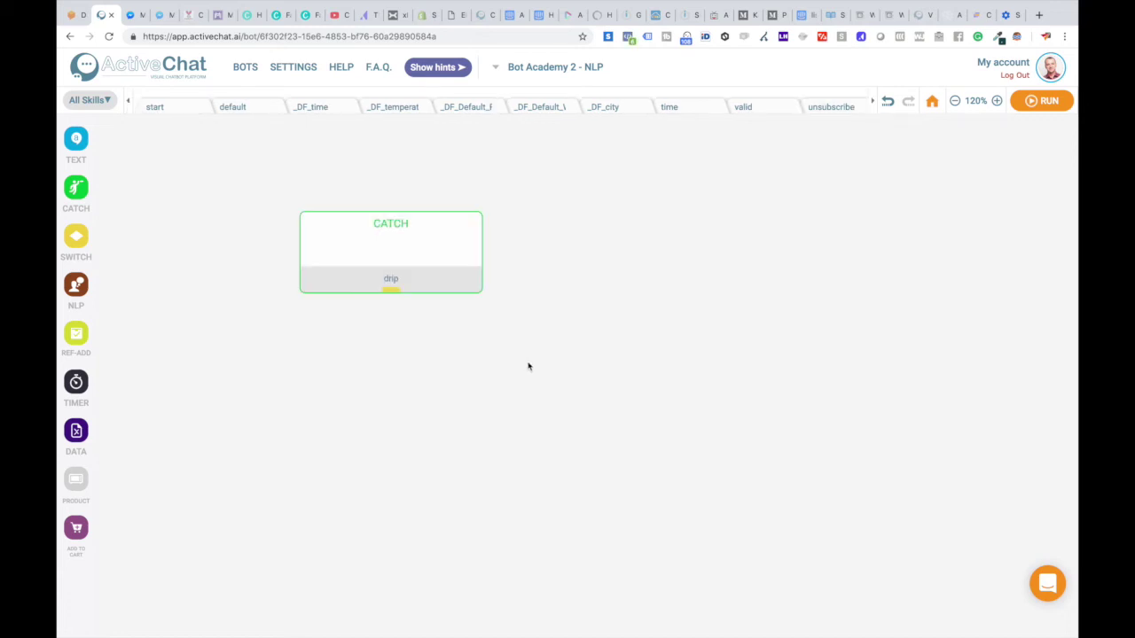
pyautogui.click(872, 104)
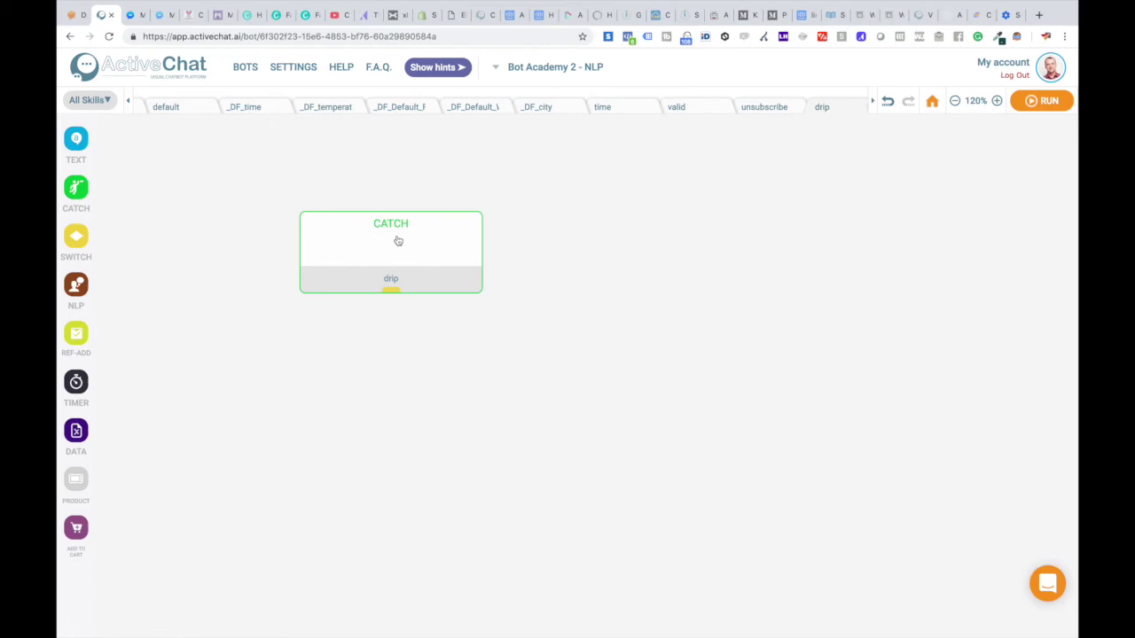
# Step: Connect a SWITCH after the drip catch checking $_subscribed with a condition equal to false
pyautogui.moveTo(78, 239); pyautogui.dragTo(305, 329)
pyautogui.moveTo(391, 291); pyautogui.dragTo(391, 339)
pyautogui.click(392, 339)
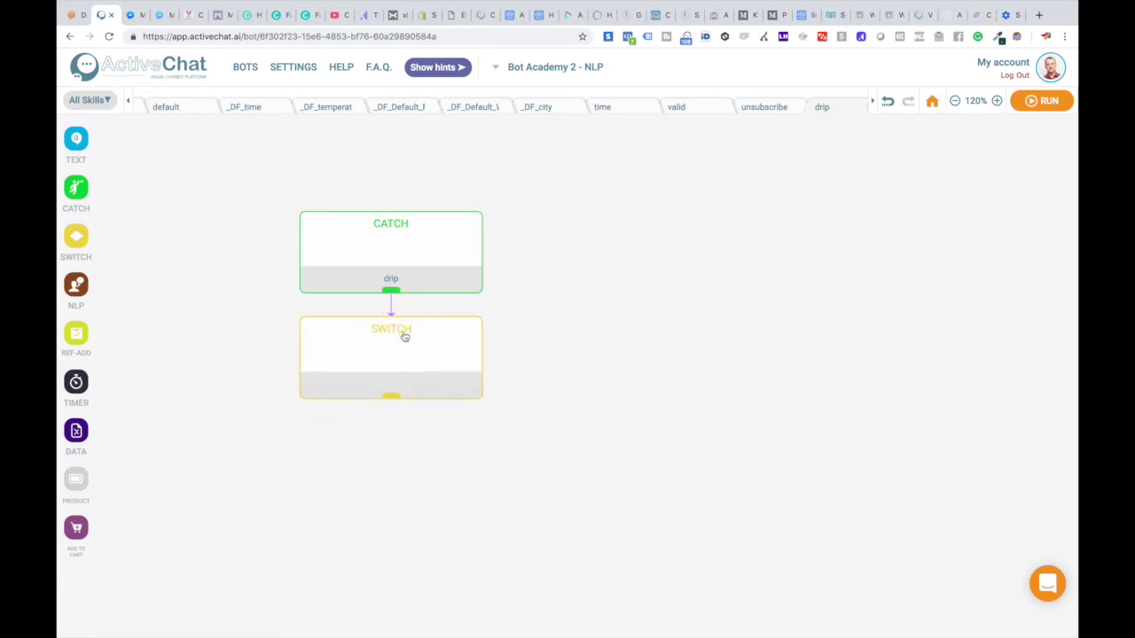
pyautogui.click(927, 159)
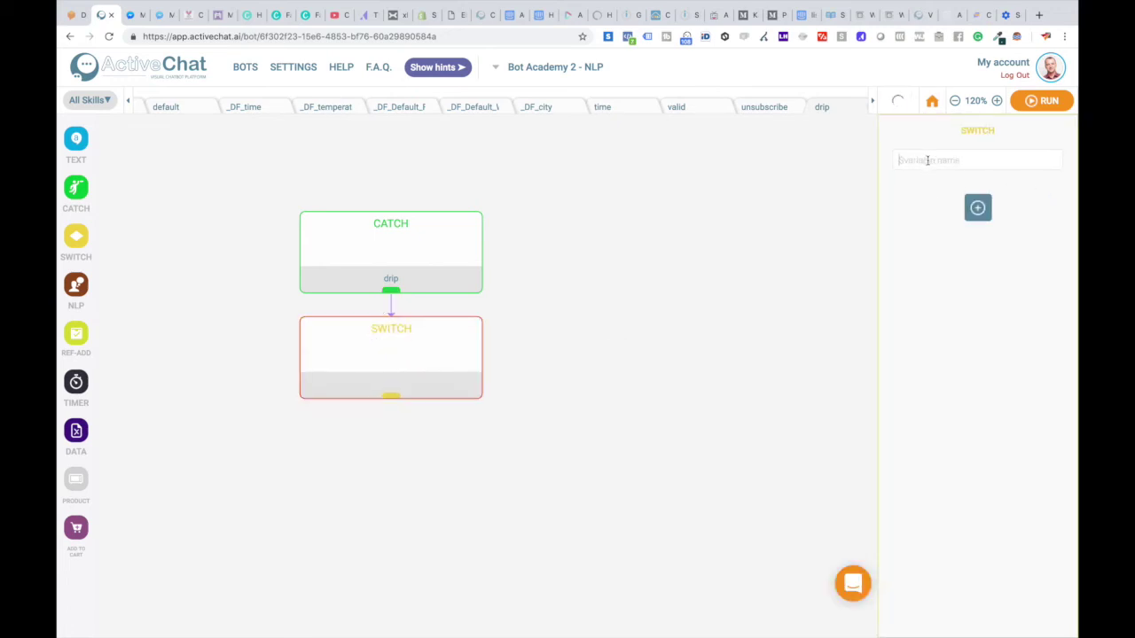
pyautogui.write('$_s')
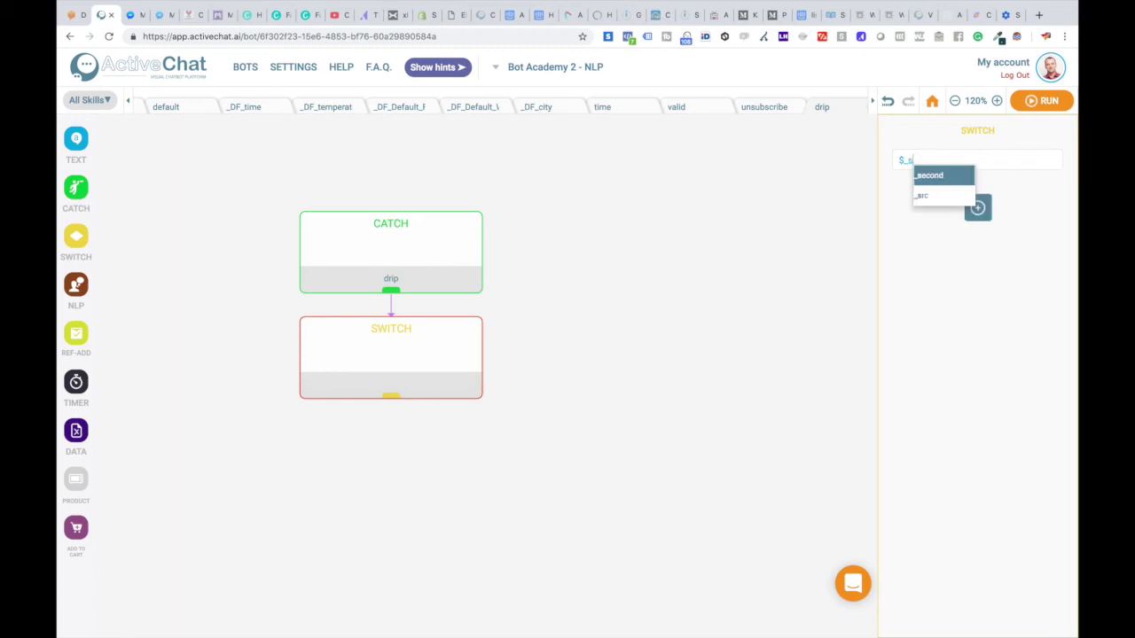
pyautogui.write('ubscribed')
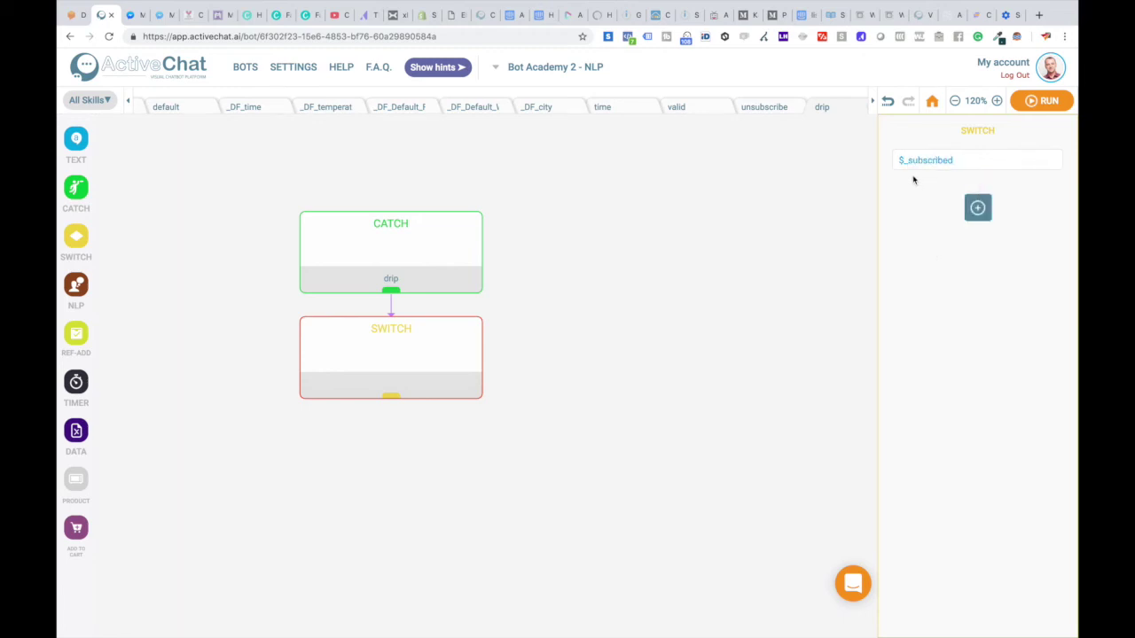
pyautogui.click(978, 209)
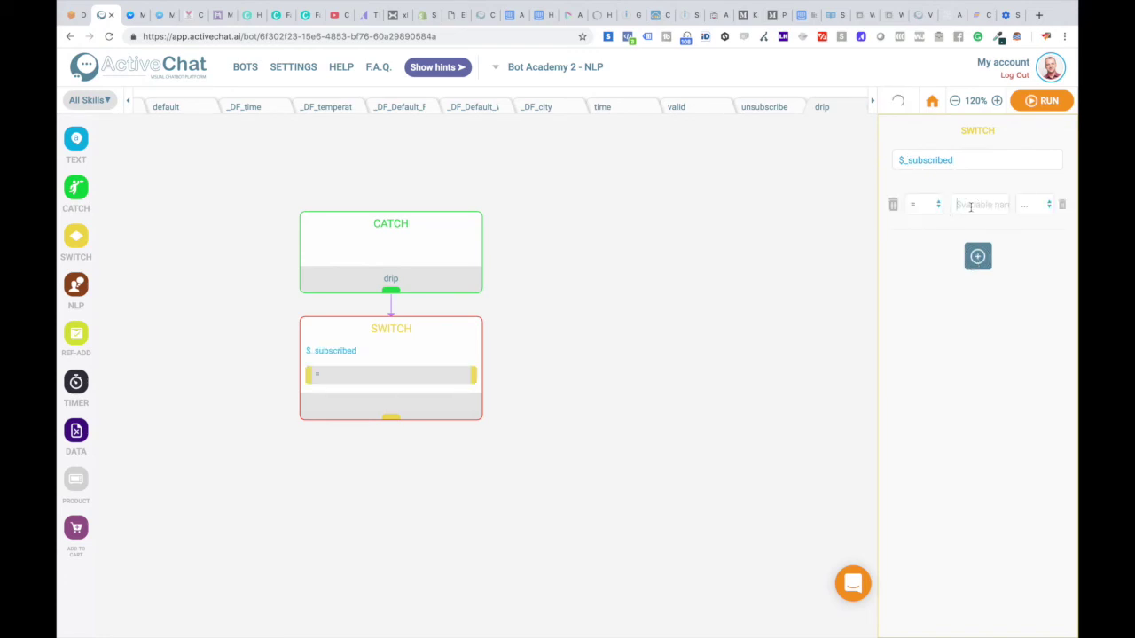
pyautogui.write('false')
# Step: Add a 'Drip campaign' text reply after the switch, rebuild the bot, and go to Messenger
pyautogui.click(478, 384)
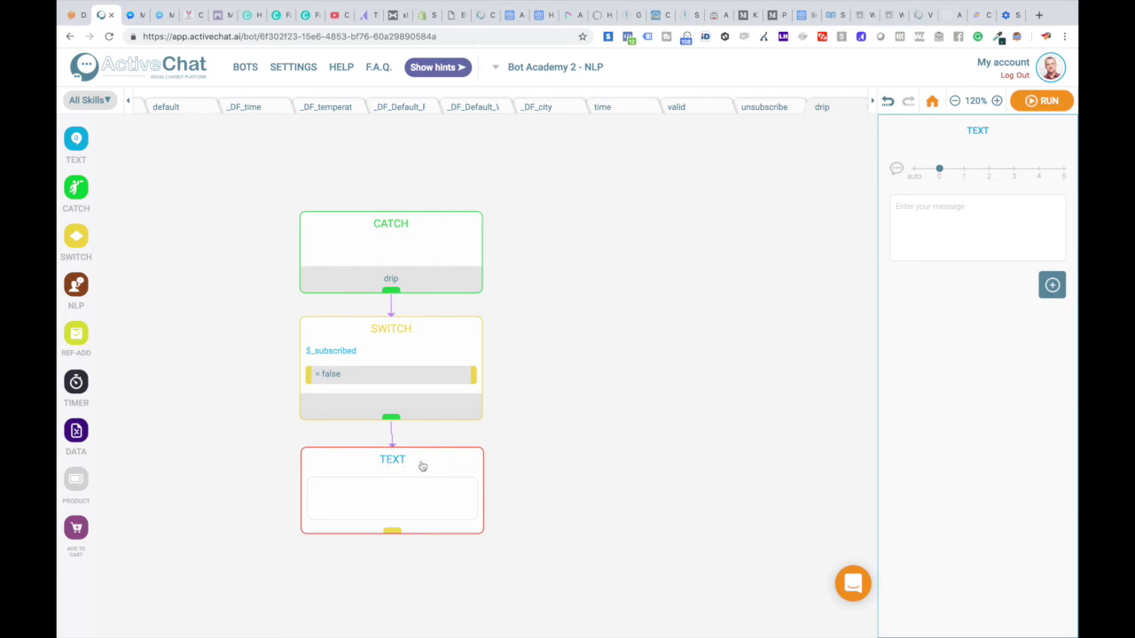
pyautogui.click(931, 213)
pyautogui.write('Drip campaign')
pyautogui.click(1042, 100)
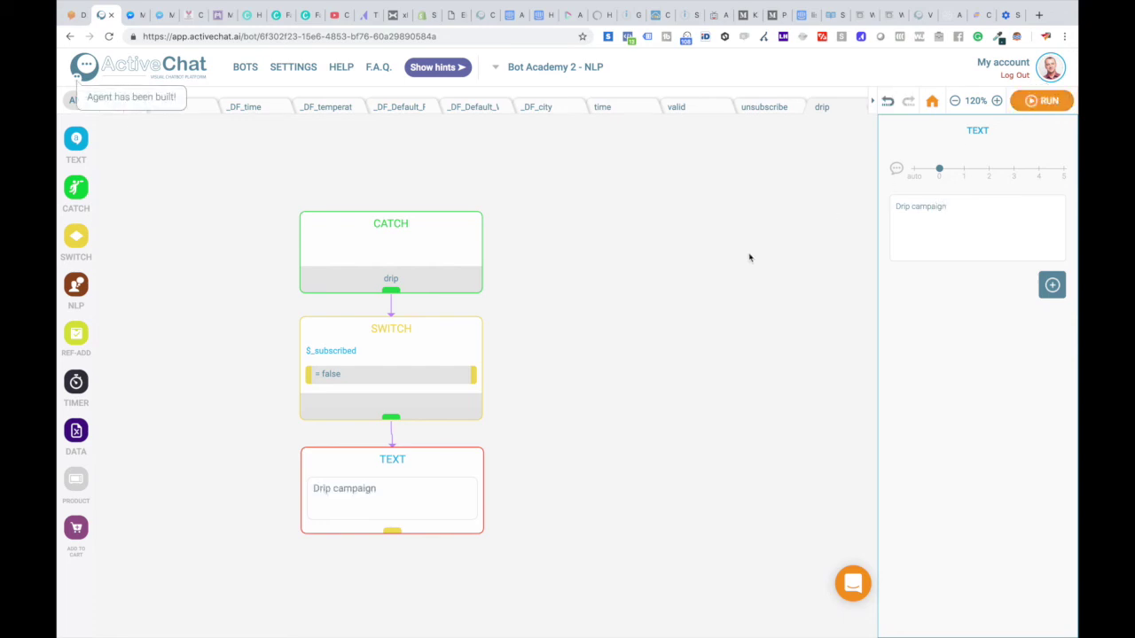
pyautogui.press('super+Tab')
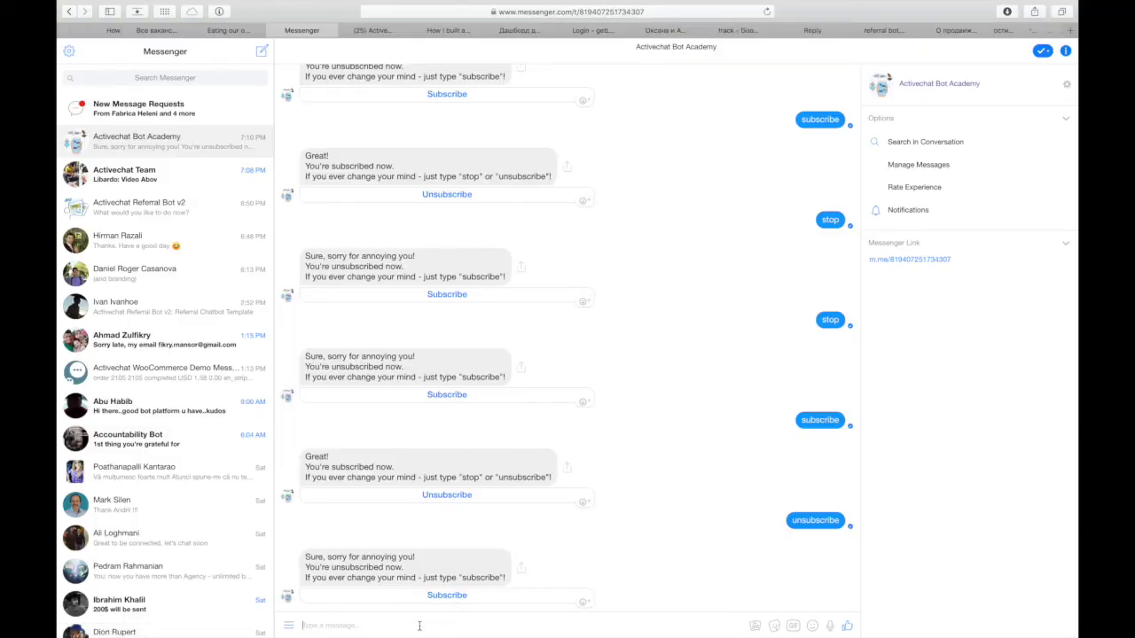
# Step: Send 'subscribe' and then '/drip', getting the 'Drip campaign' reply
pyautogui.write('subscribe')
pyautogui.press('Return')
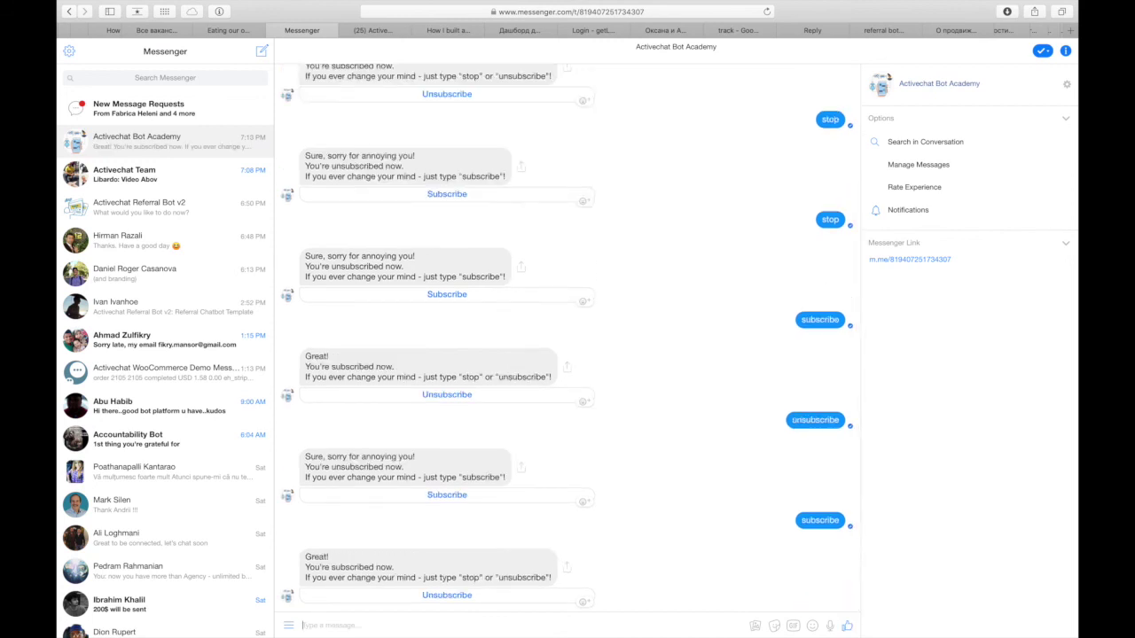
pyautogui.write('/drip')
pyautogui.press('Return')
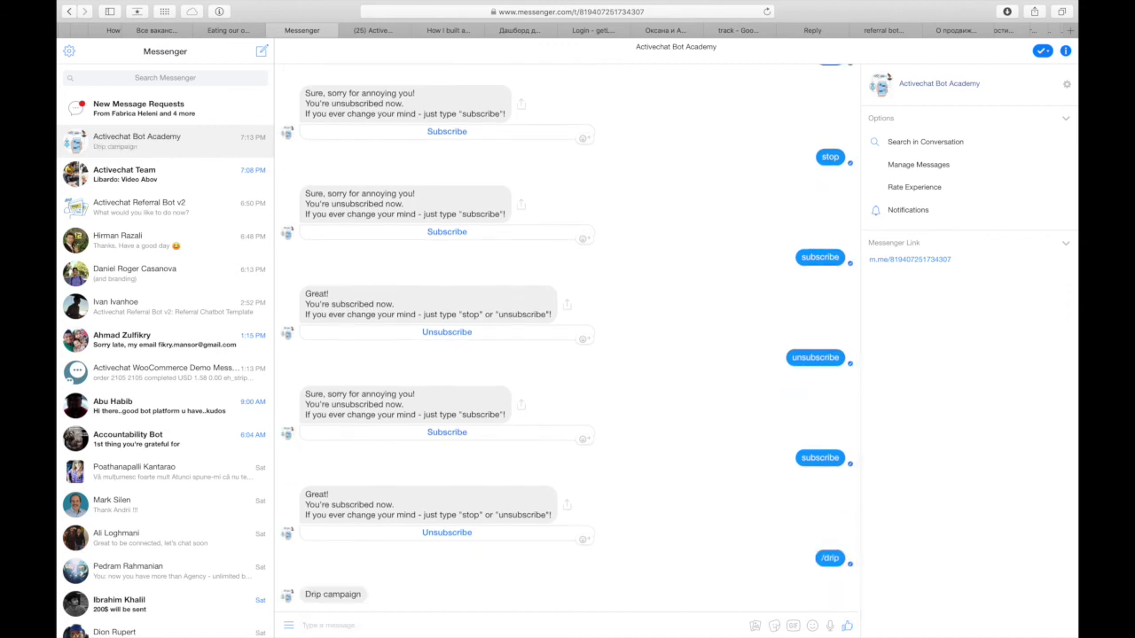
# Step: Send 'stop' to unsubscribe, then send '/drip' again
pyautogui.write('stop')
pyautogui.press('Return')
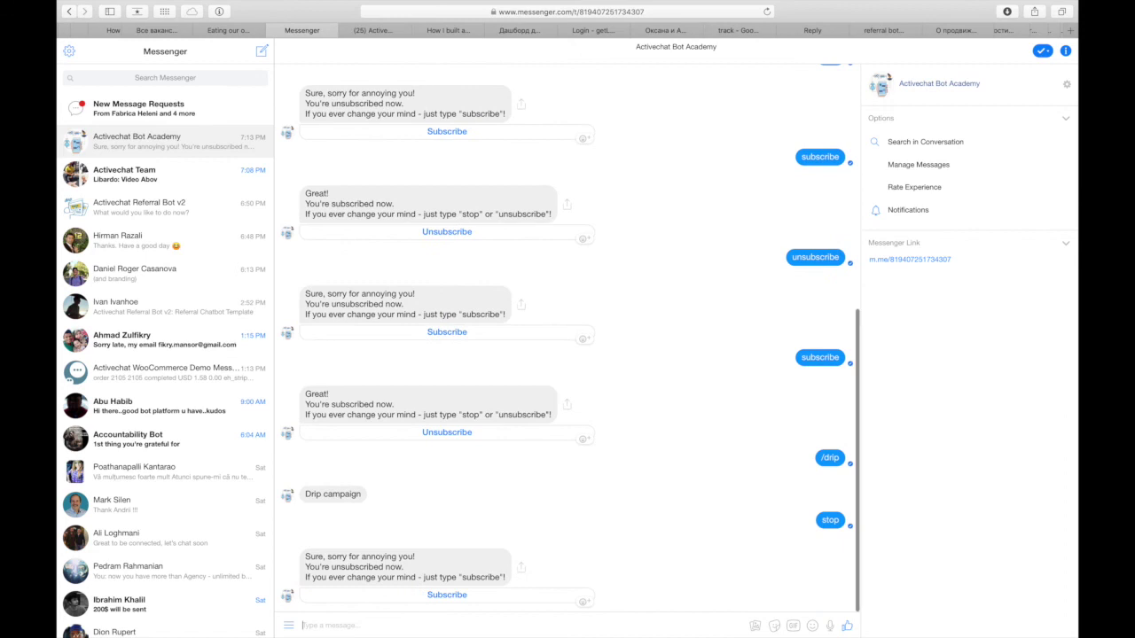
pyautogui.write('/drip')
pyautogui.press('Return')
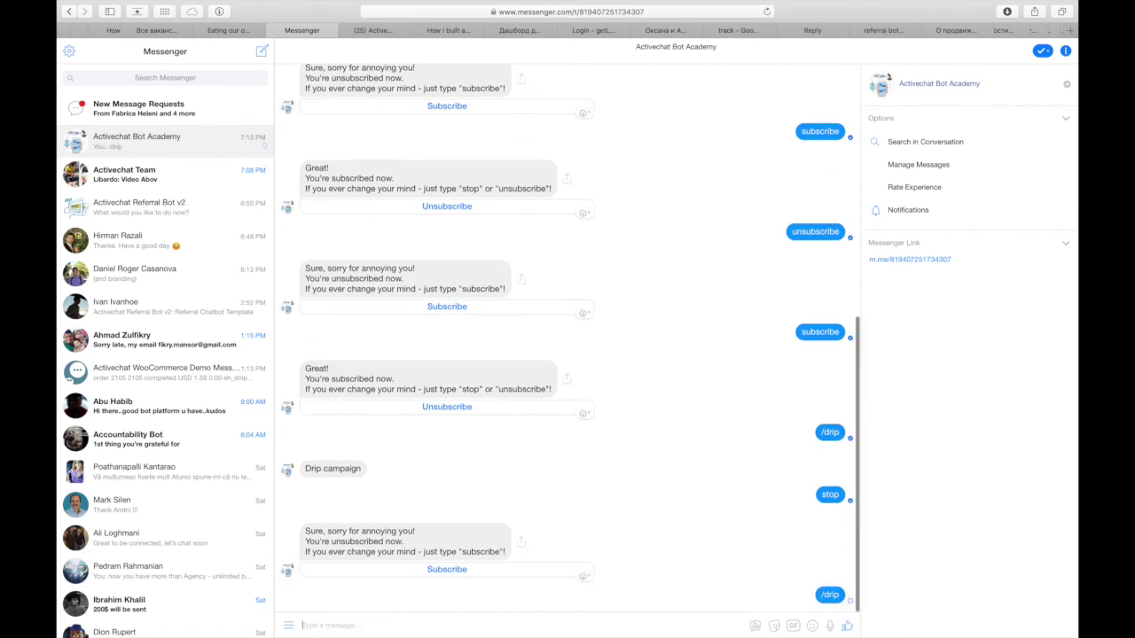